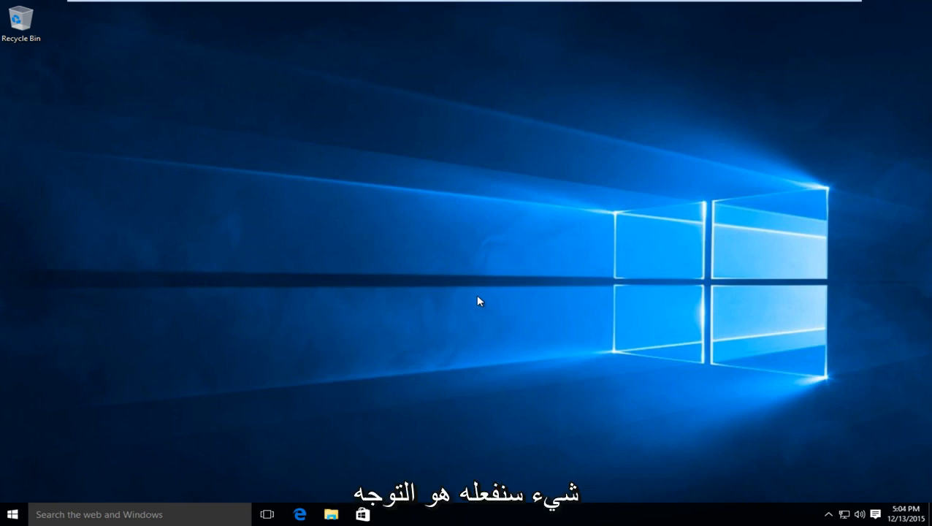
Step: Reach Network & Internet settings from the Start menu's Settings entry
left_click(12, 515)
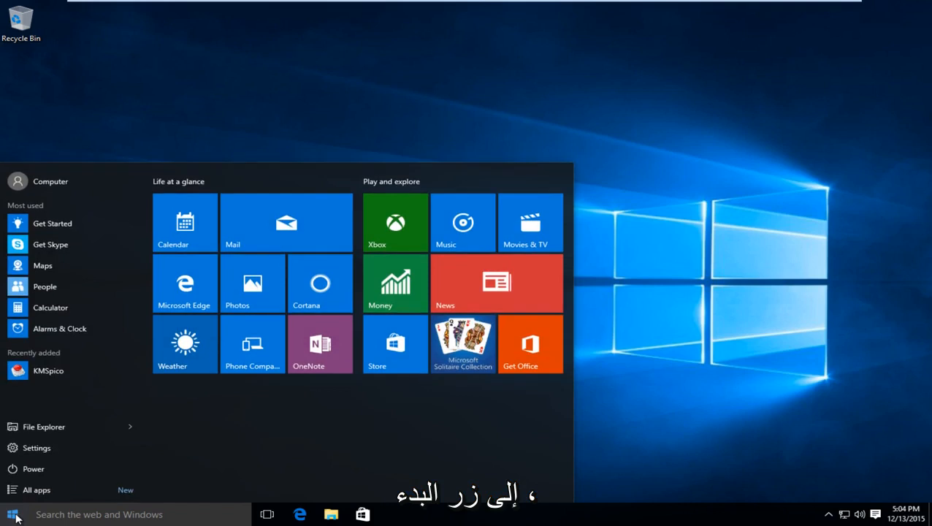
left_click(37, 448)
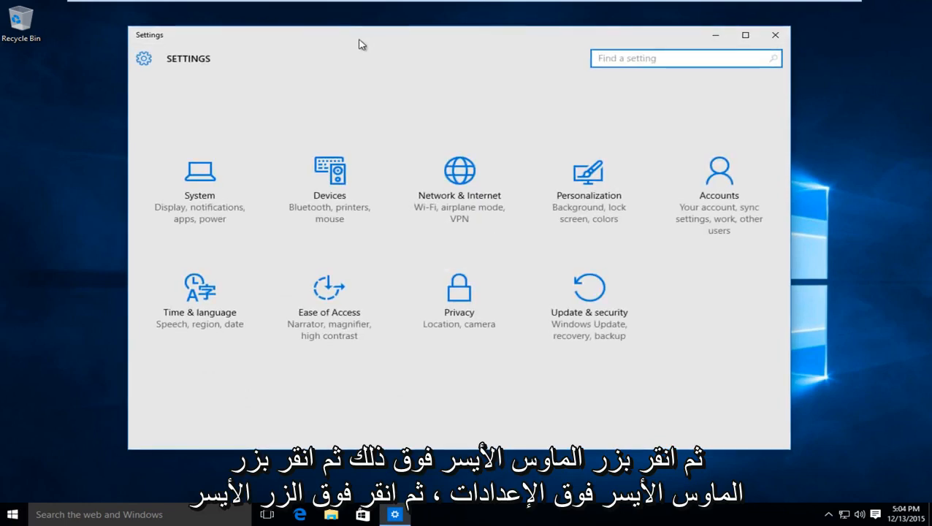
left_click(462, 210)
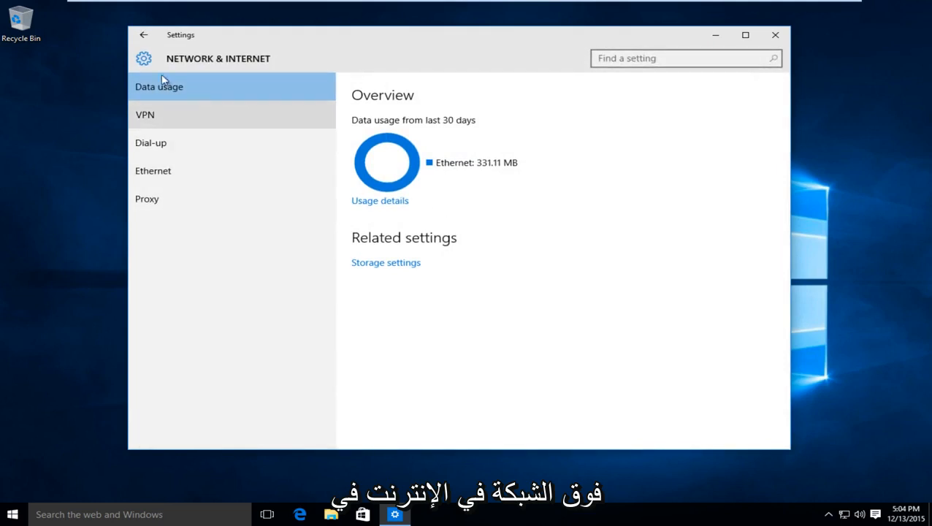
Step: Switch to the Proxy page in the Network & Internet list
left_click(156, 205)
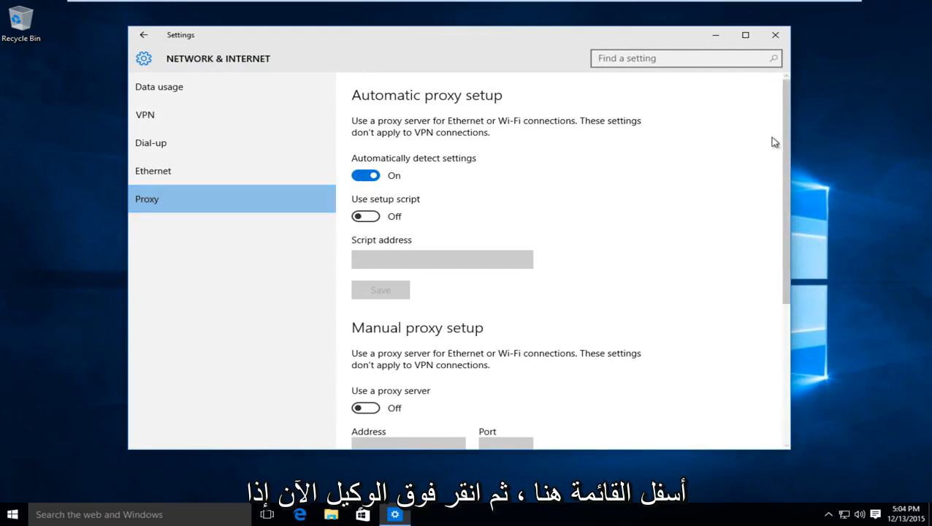
left_click_drag(783, 108, 784, 200)
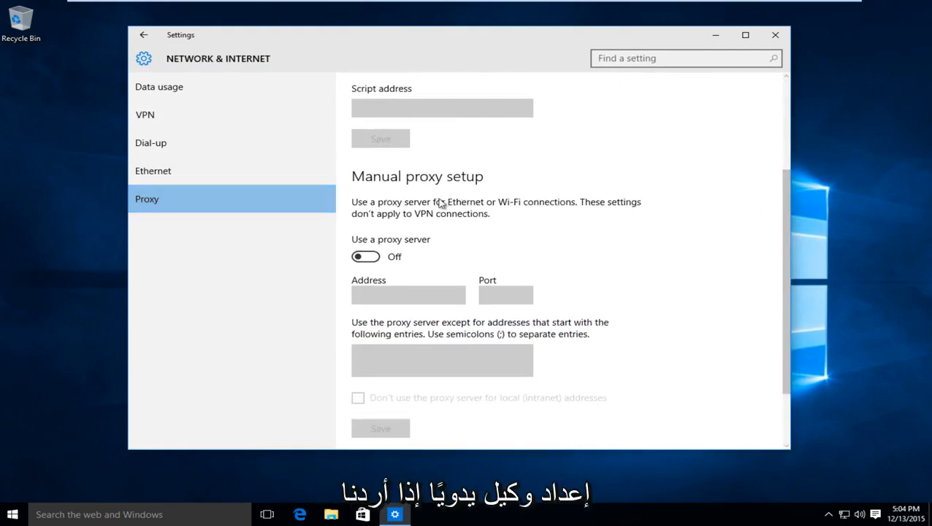
Step: Turn 'Use a proxy server' on, off, then on again under Manual proxy setup
left_click(363, 258)
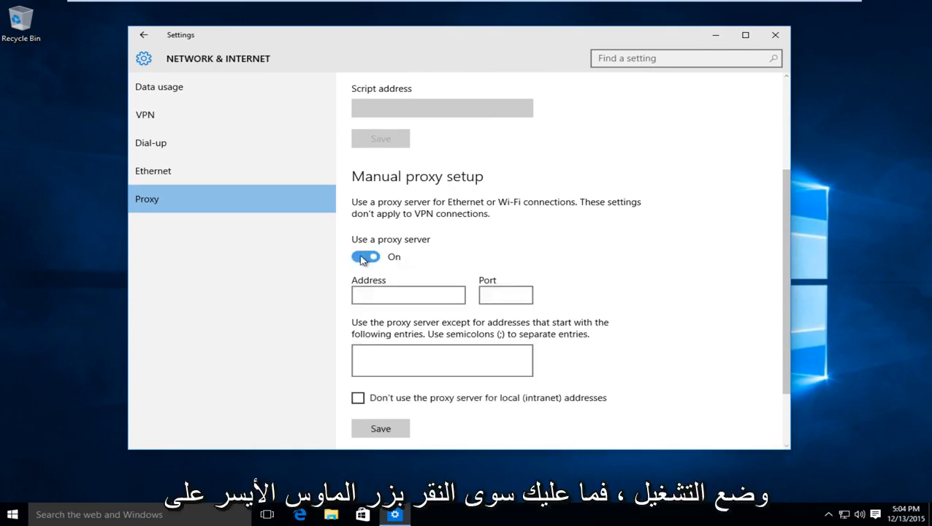
left_click(365, 260)
left_click(364, 259)
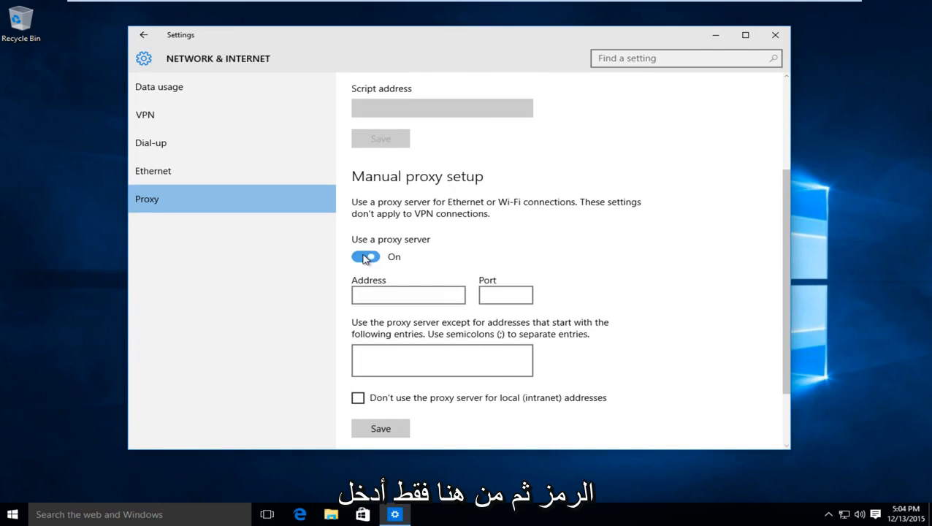
Step: Visit the Address, Port and exceptions boxes and the local-address bypass option, then save the proxy settings
left_click(358, 296)
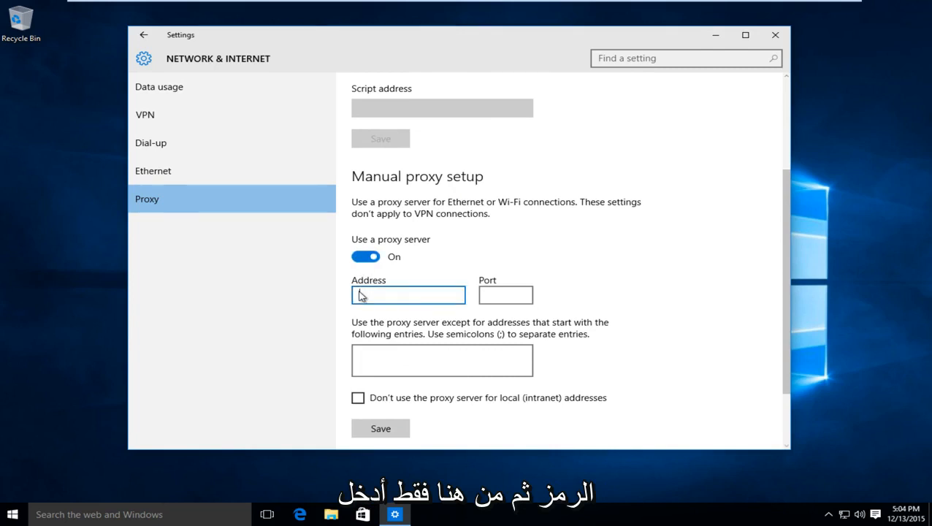
left_click(503, 295)
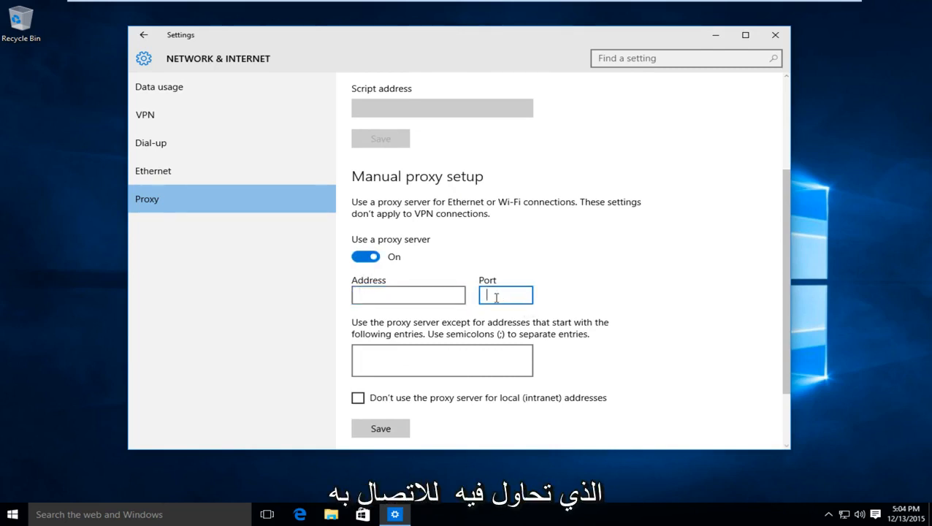
left_click(437, 369)
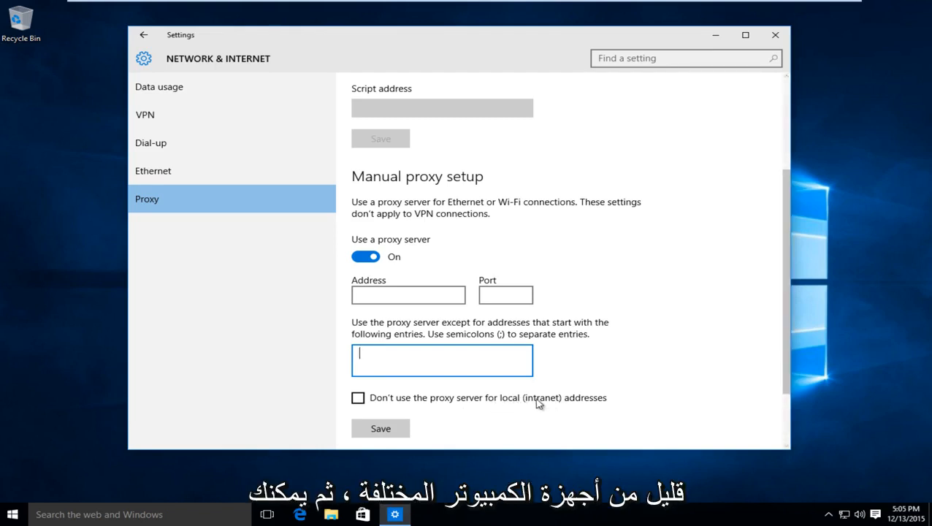
left_click(358, 399)
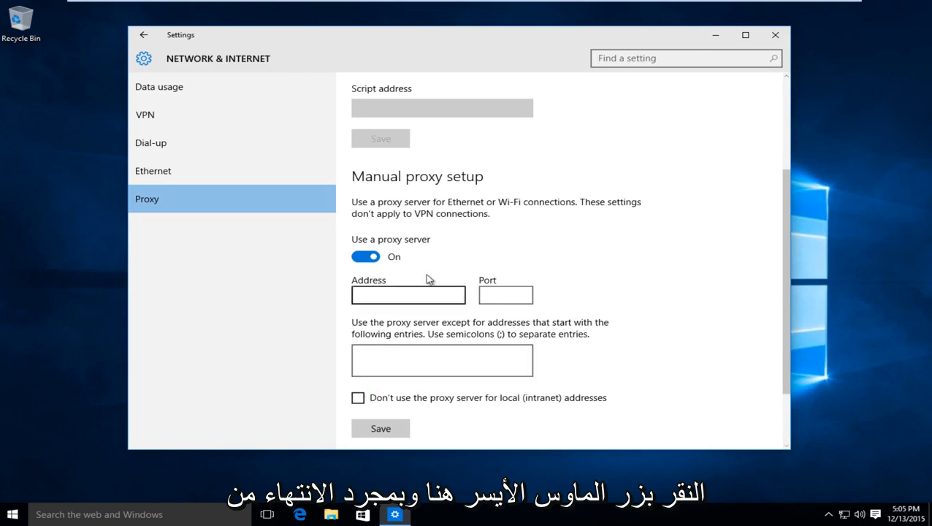
left_click(367, 293)
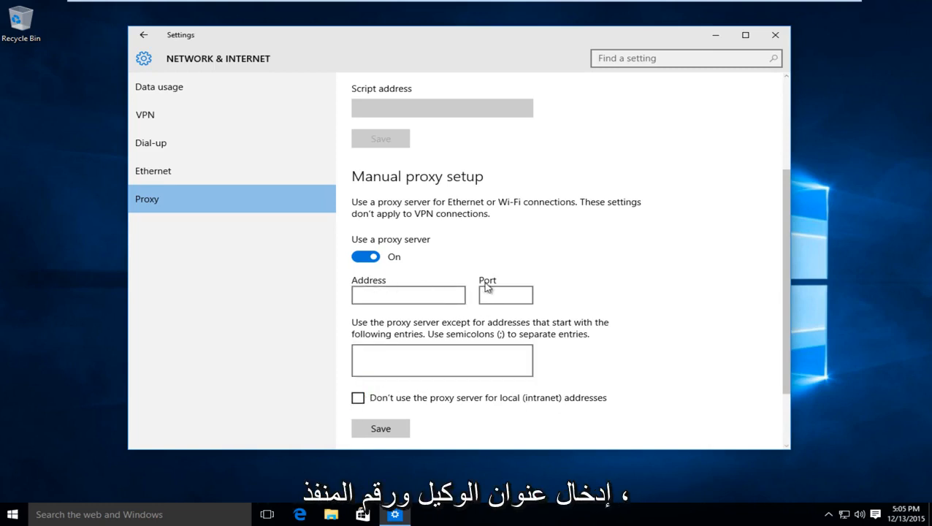
left_click(377, 430)
scroll(380, 423, "down", 2)
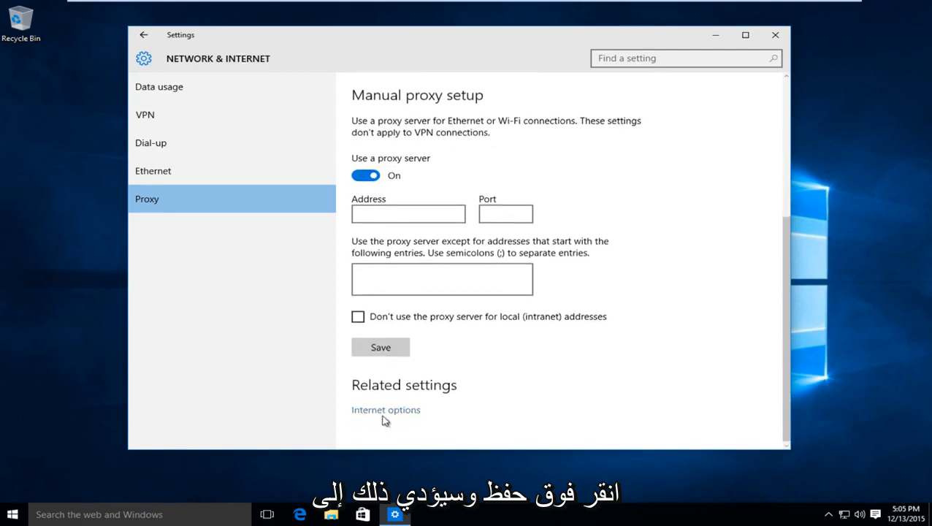